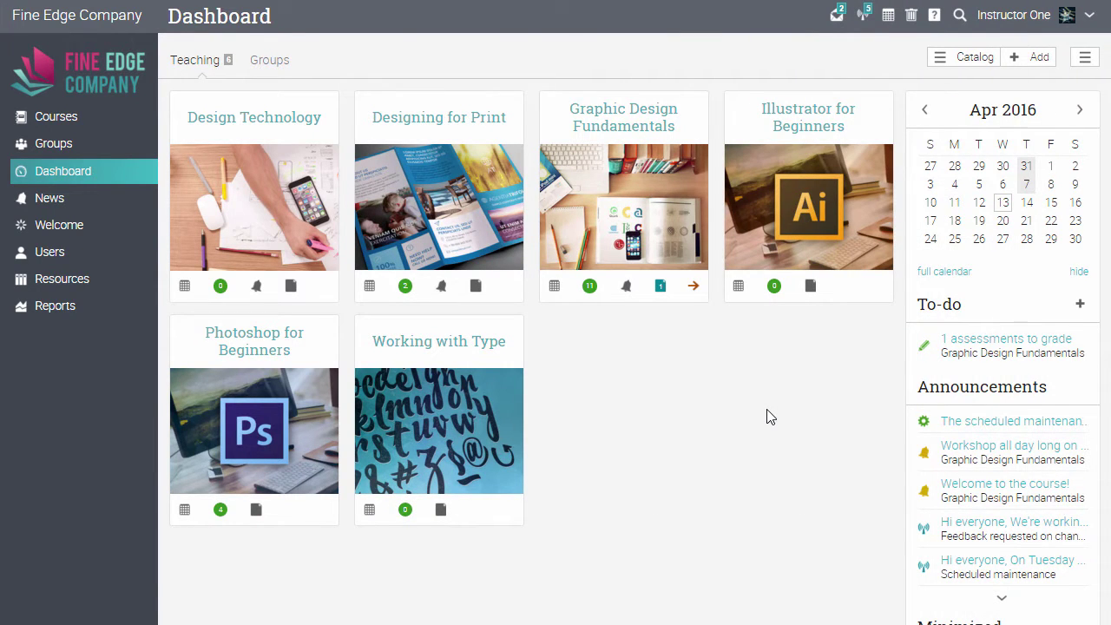
Step: Open the Graphic Design Fundamentals course, try reordering its modules, and show the sections under every module
left_click(653, 212)
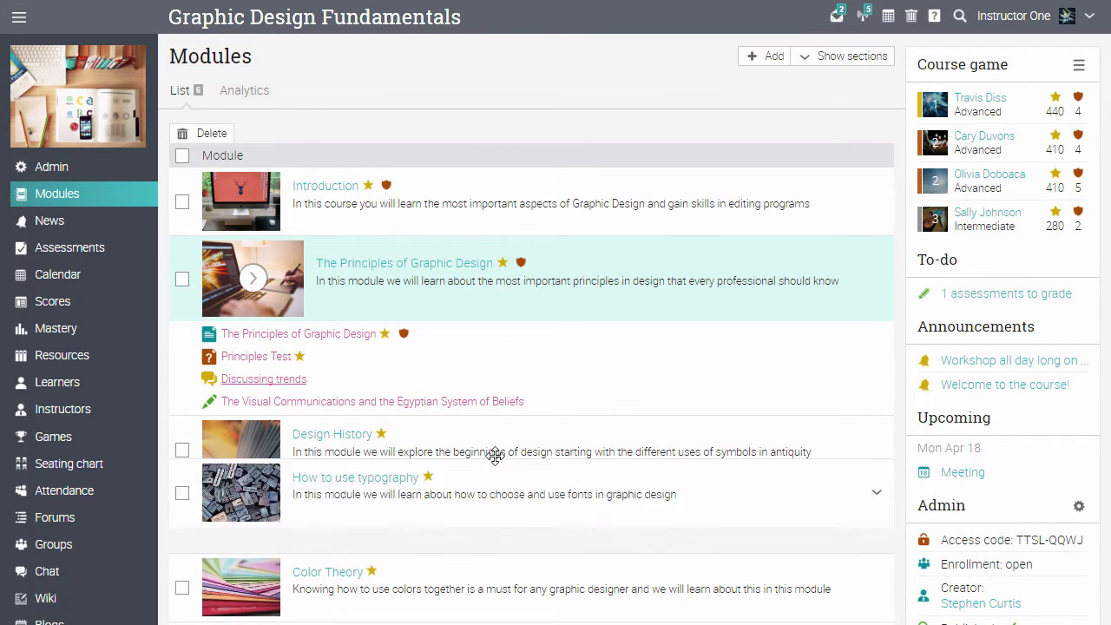
left_click_drag(493, 444, 459, 446)
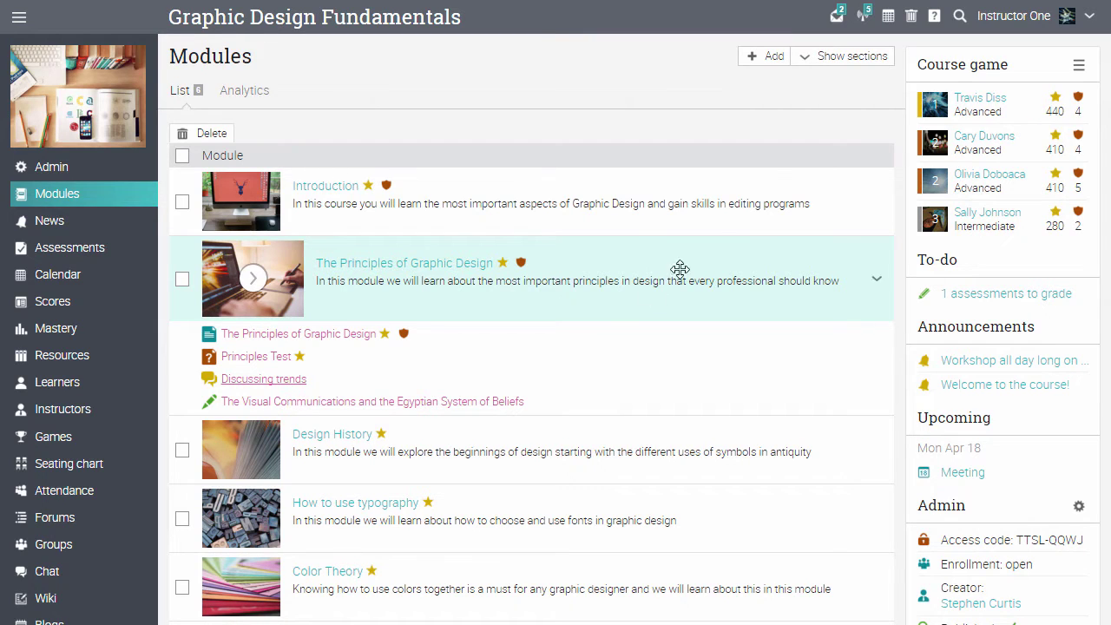
left_click(855, 57)
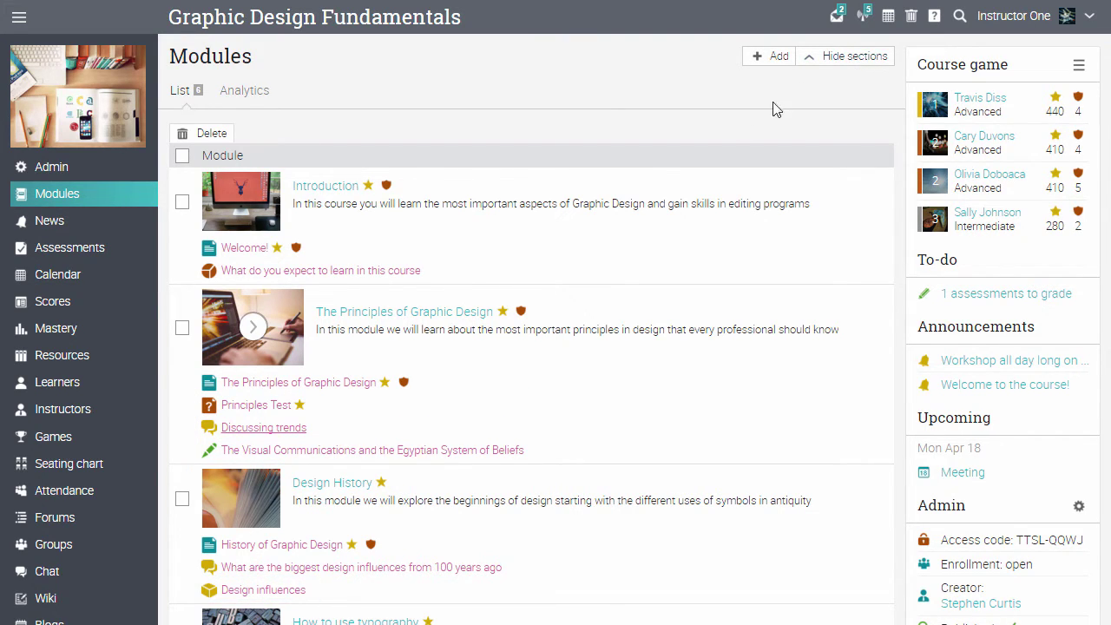
Step: Open The Principles of Graphic Design module and review its proficiencies and completion actions
left_click(440, 312)
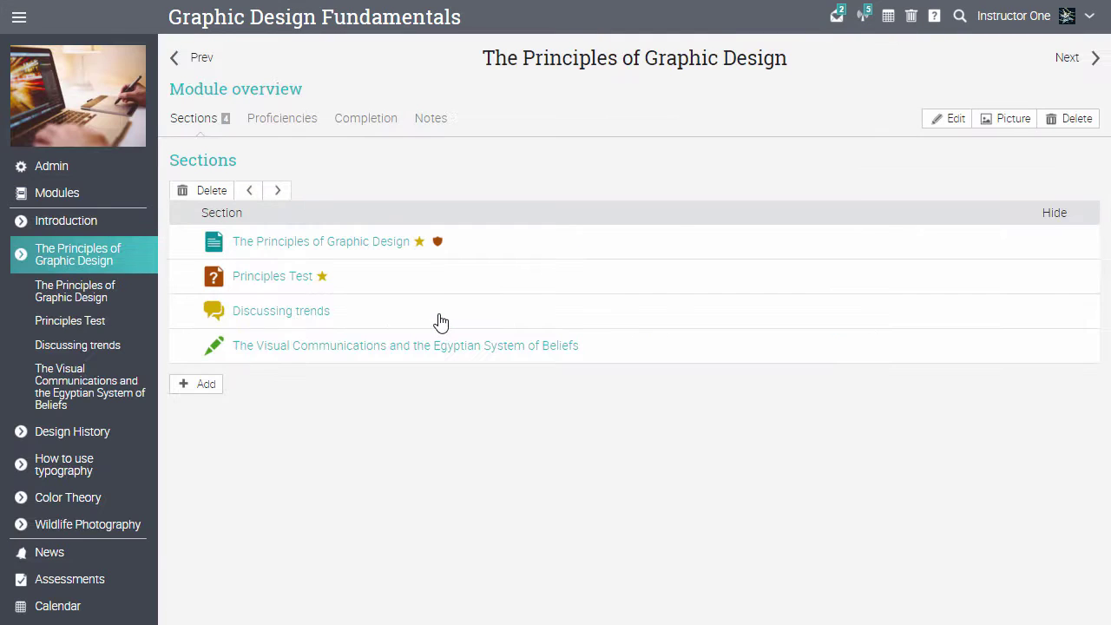
left_click(312, 137)
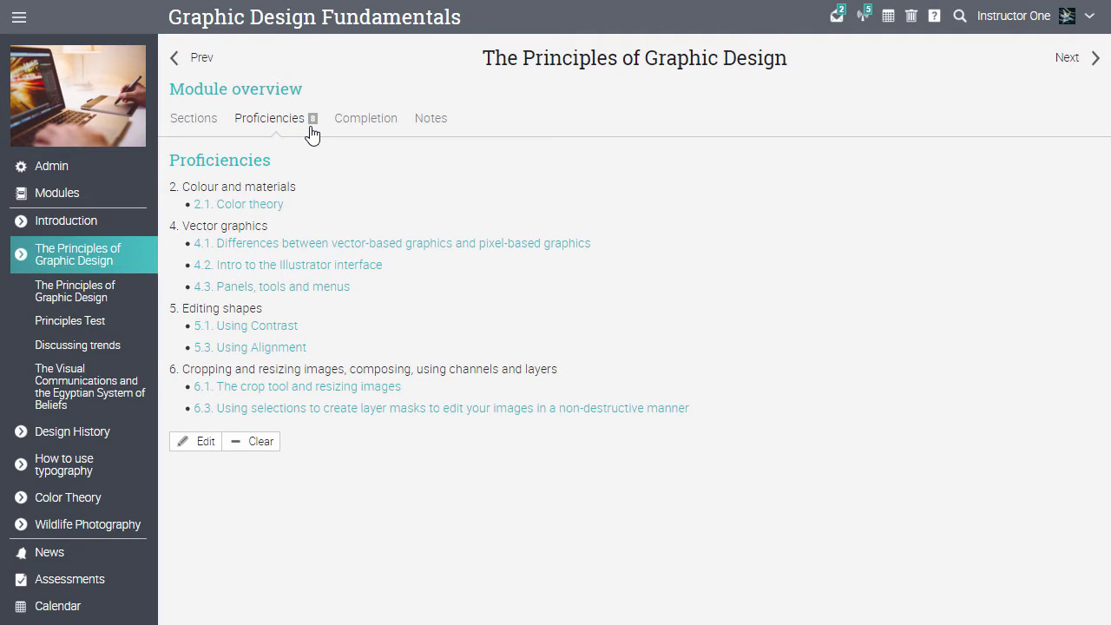
left_click(369, 131)
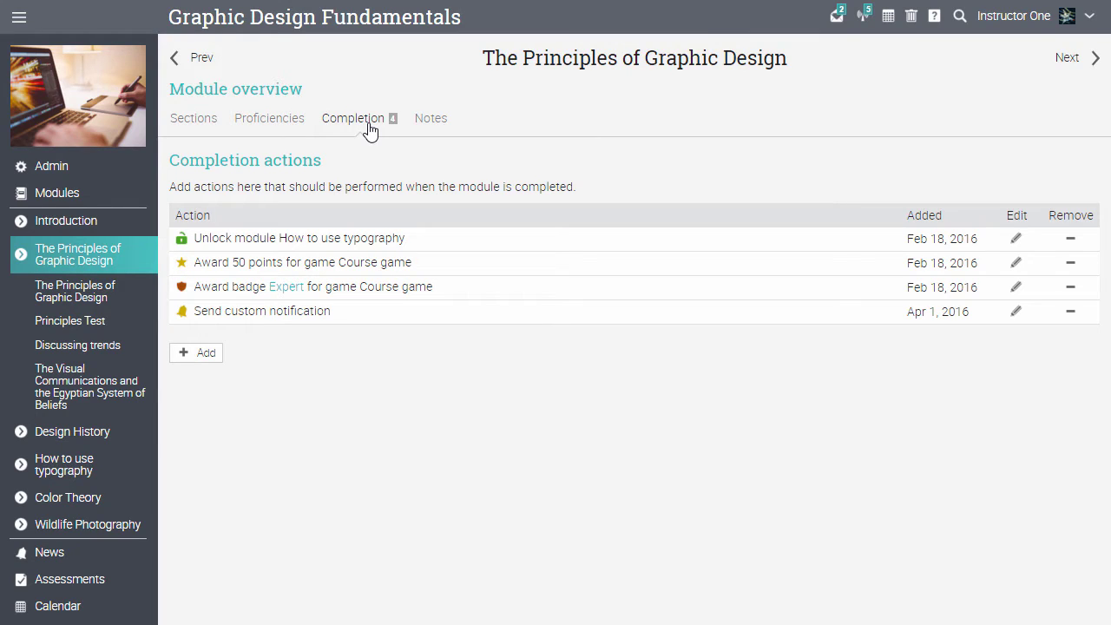
Step: Return to the module list, open The Principles of Graphic Design page section, and review its completion actions, resources and content
left_click(125, 202)
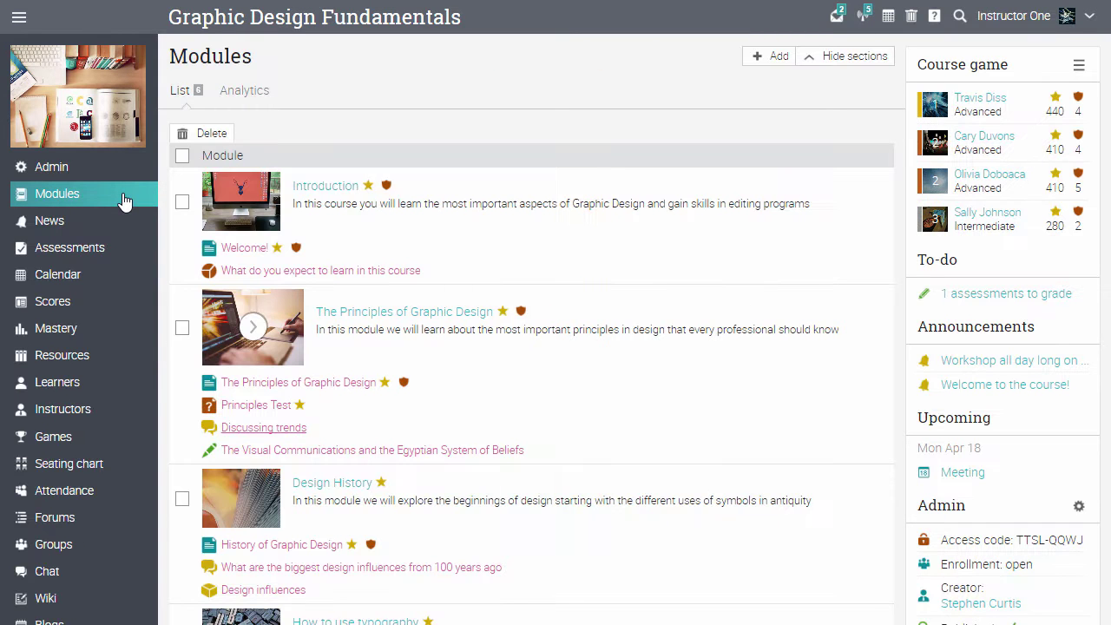
left_click(300, 383)
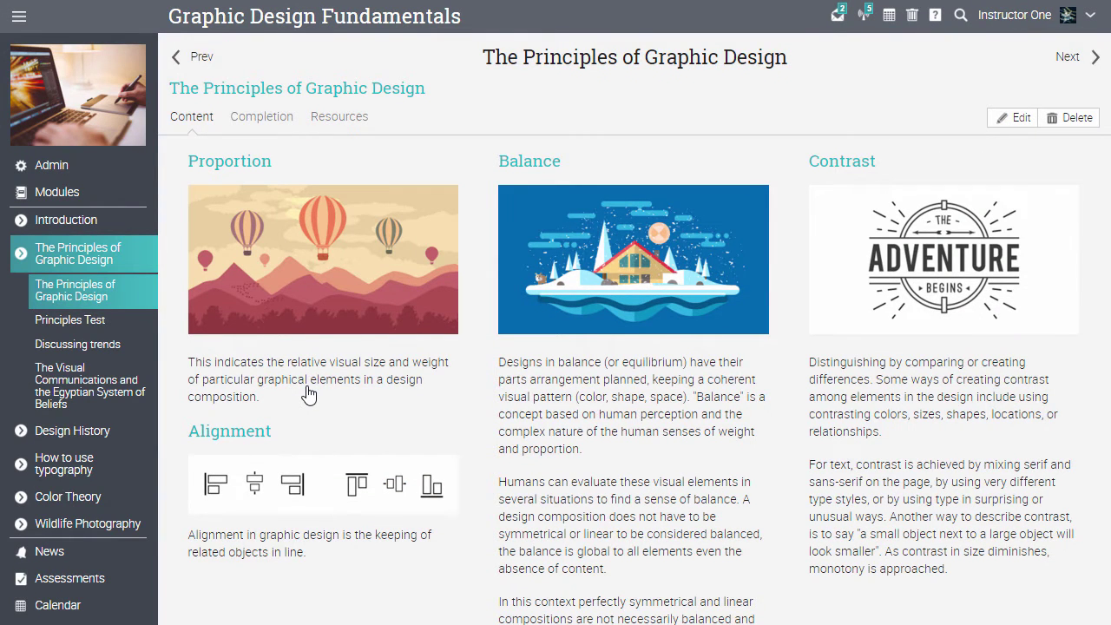
left_click(274, 131)
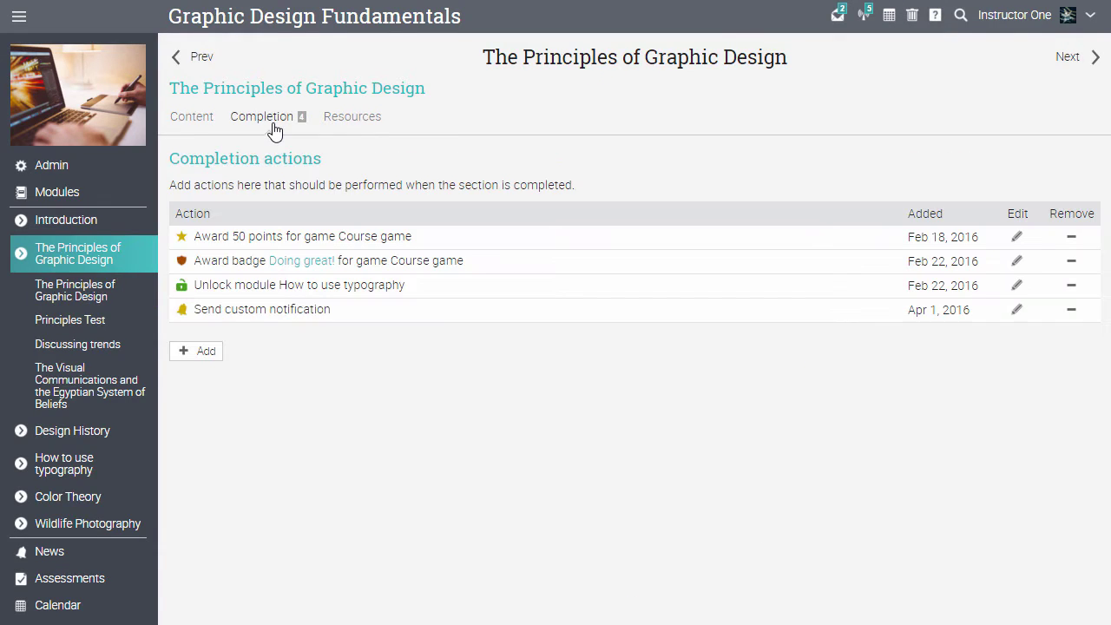
left_click(348, 125)
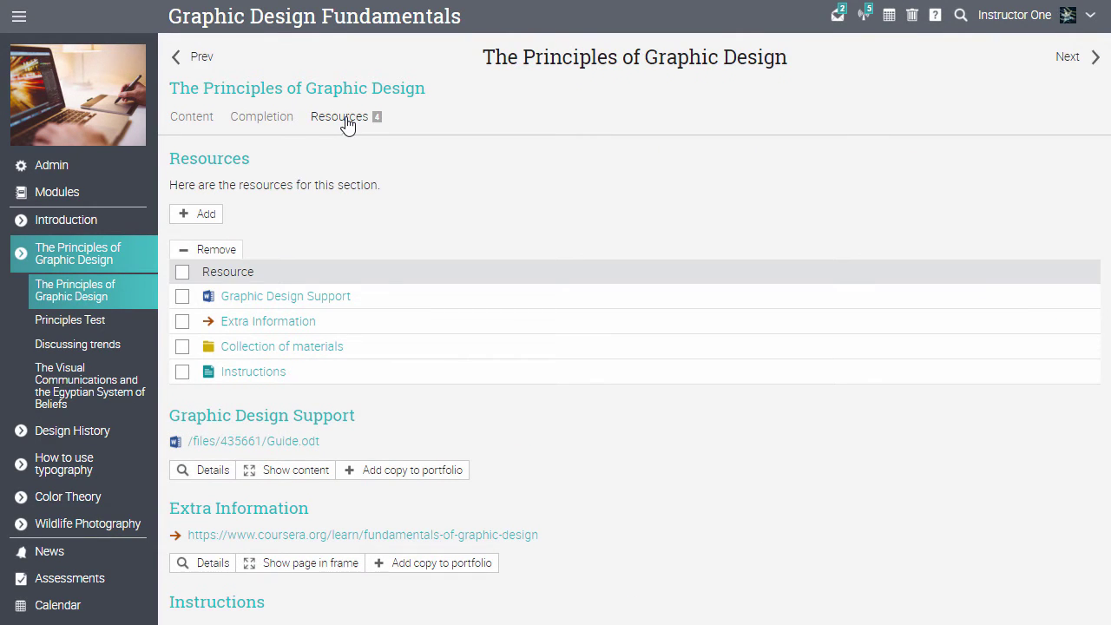
left_click(195, 121)
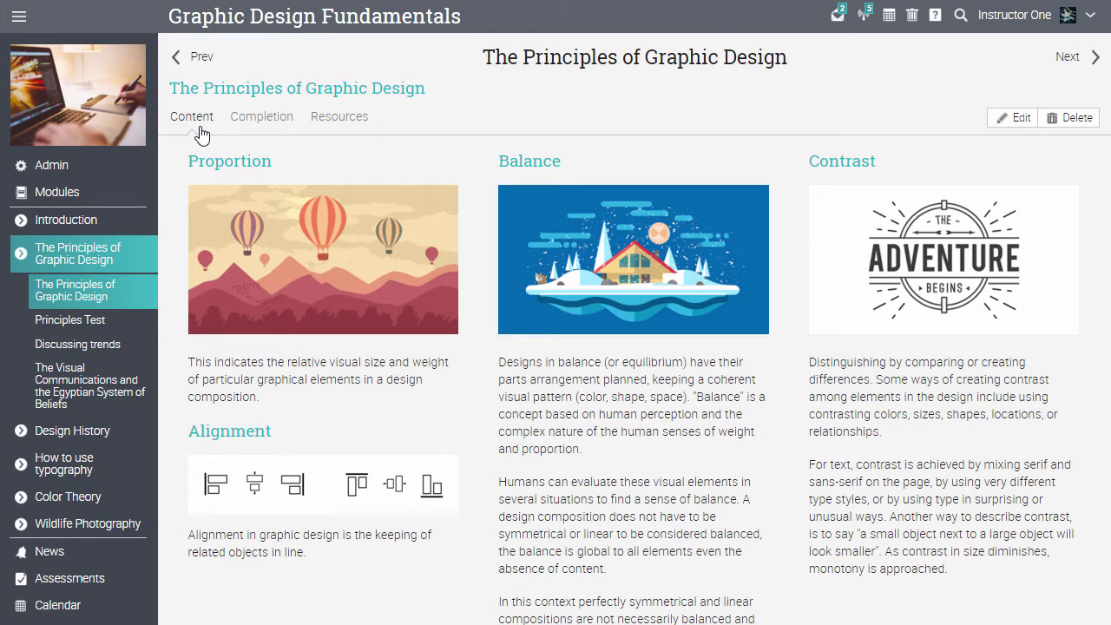
Step: Start adding a regular new course and name it "Minimalism in Design"
left_click(20, 19)
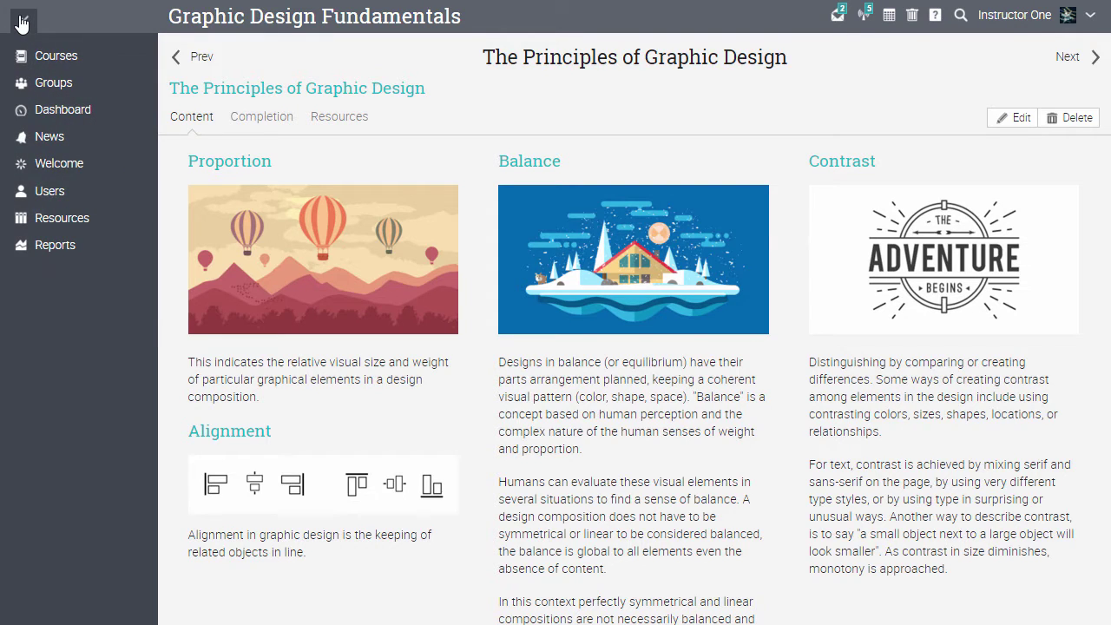
left_click(53, 57)
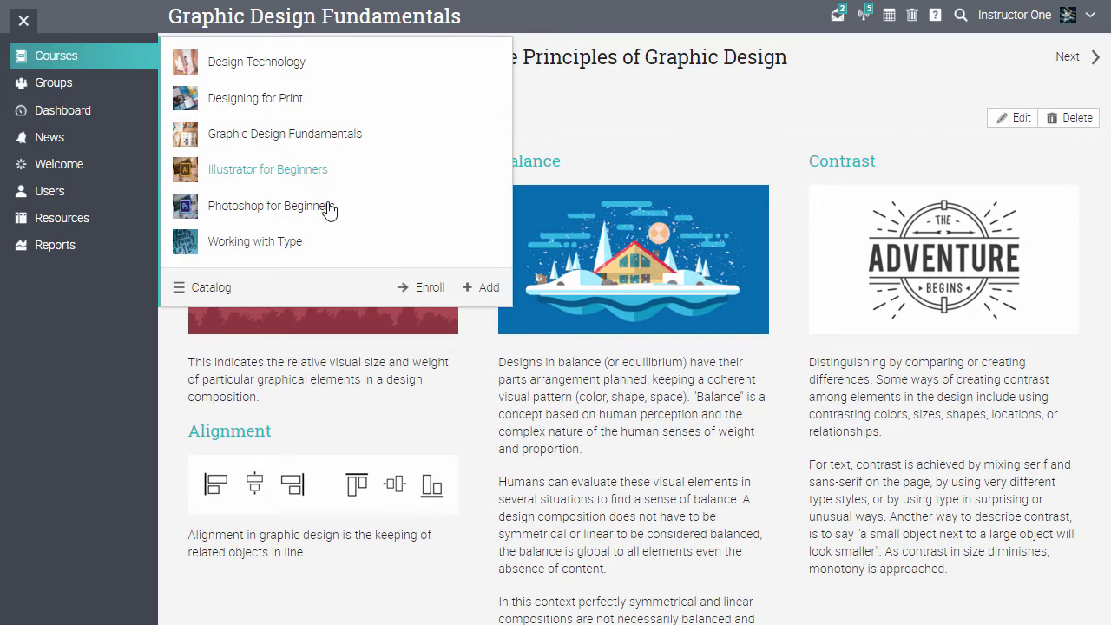
left_click(473, 289)
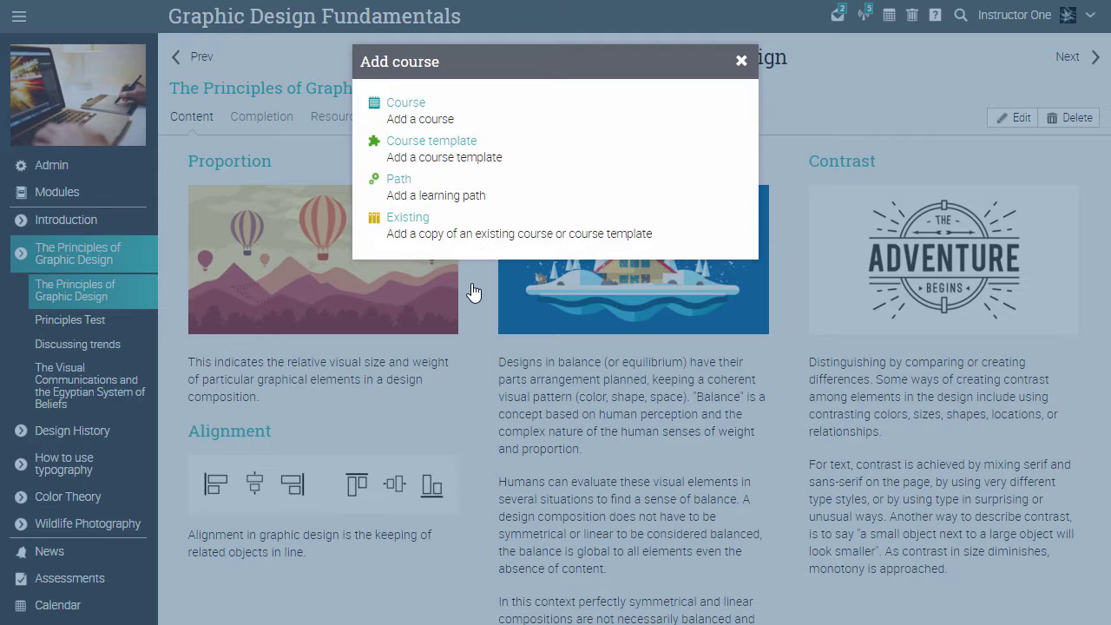
left_click(401, 113)
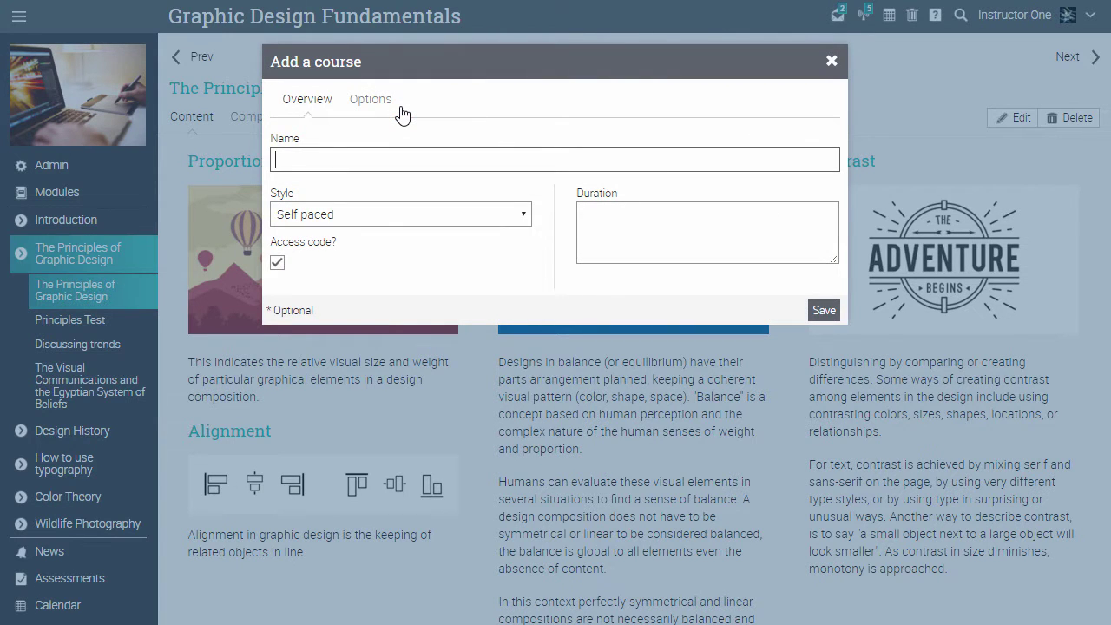
type("Minimalism in Design")
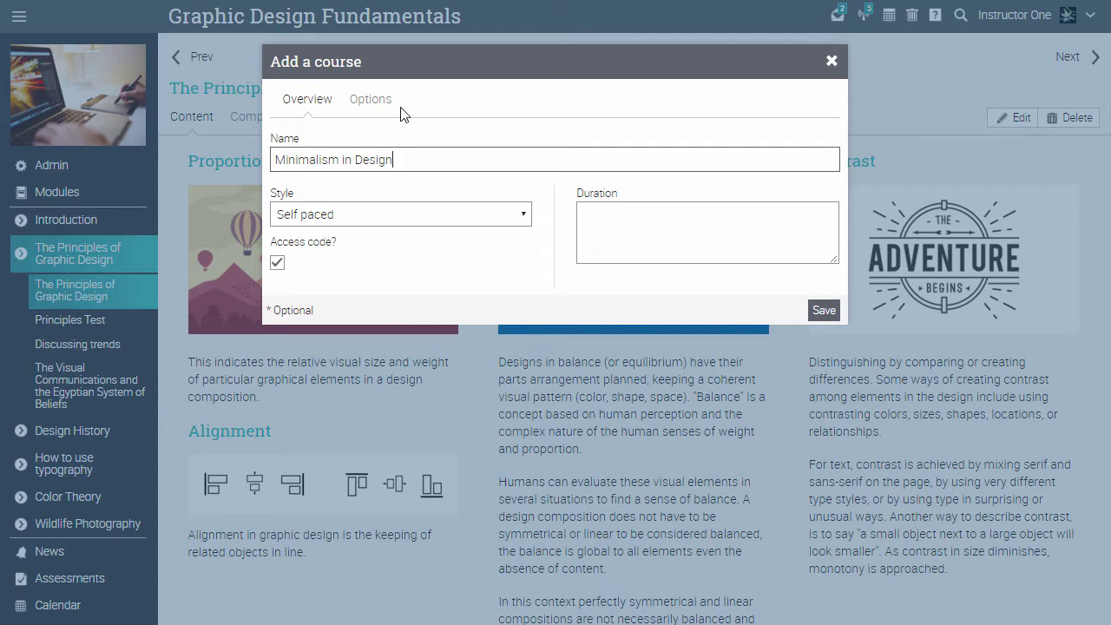
Step: Set the new course's style to Instructor and its end date to Apr 27 2016
left_click(507, 226)
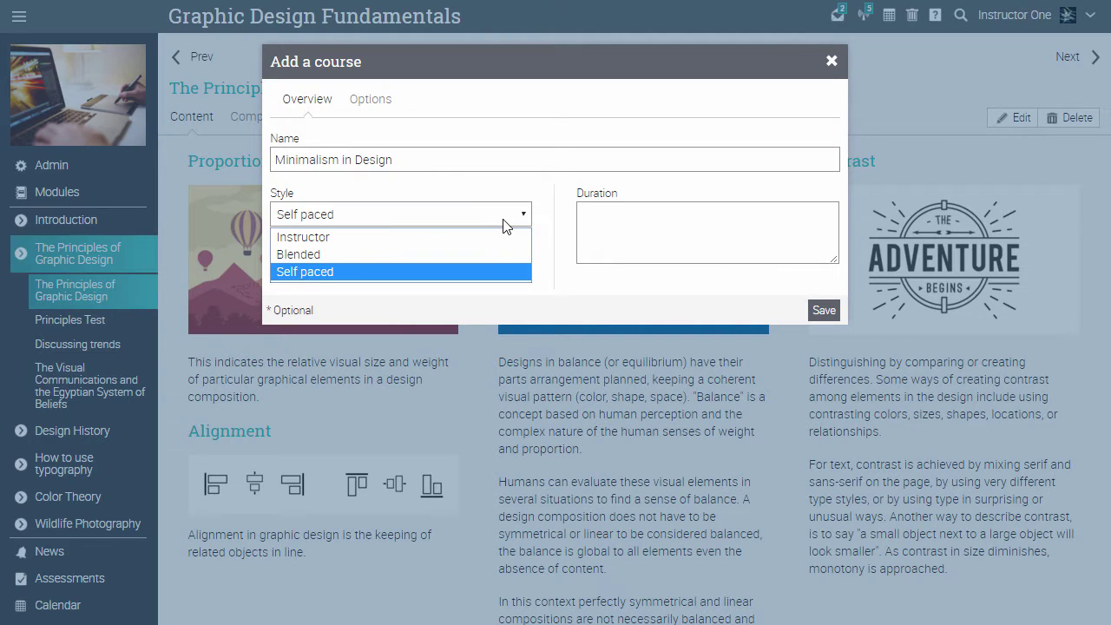
left_click(492, 236)
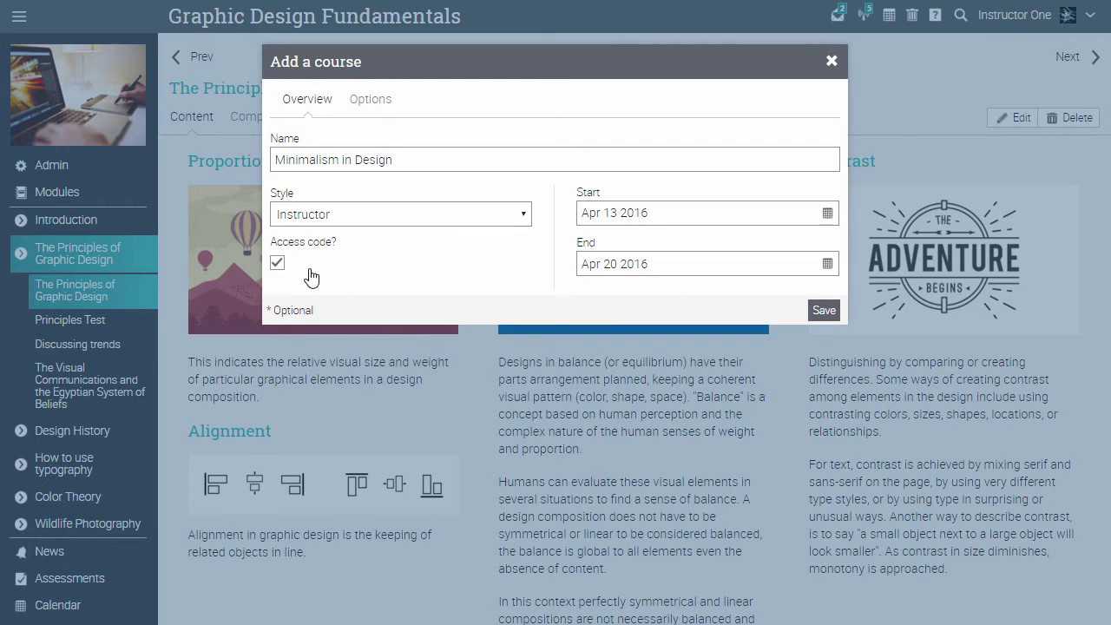
left_click(829, 262)
left_click(678, 390)
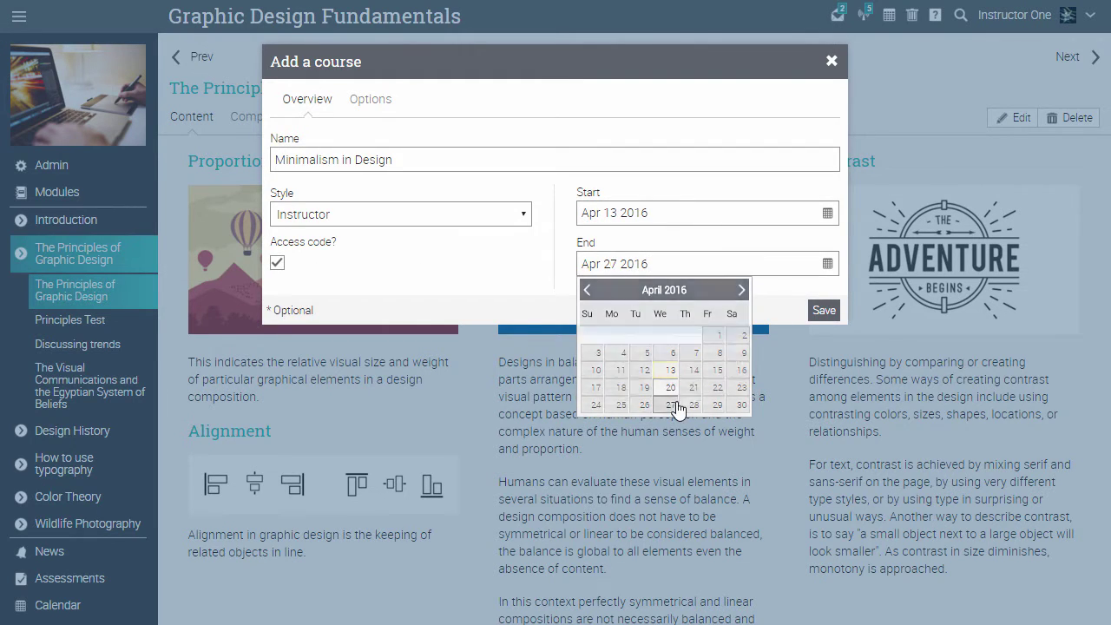
Step: Set the new course's credits to 40 in its options and save the course
left_click(382, 100)
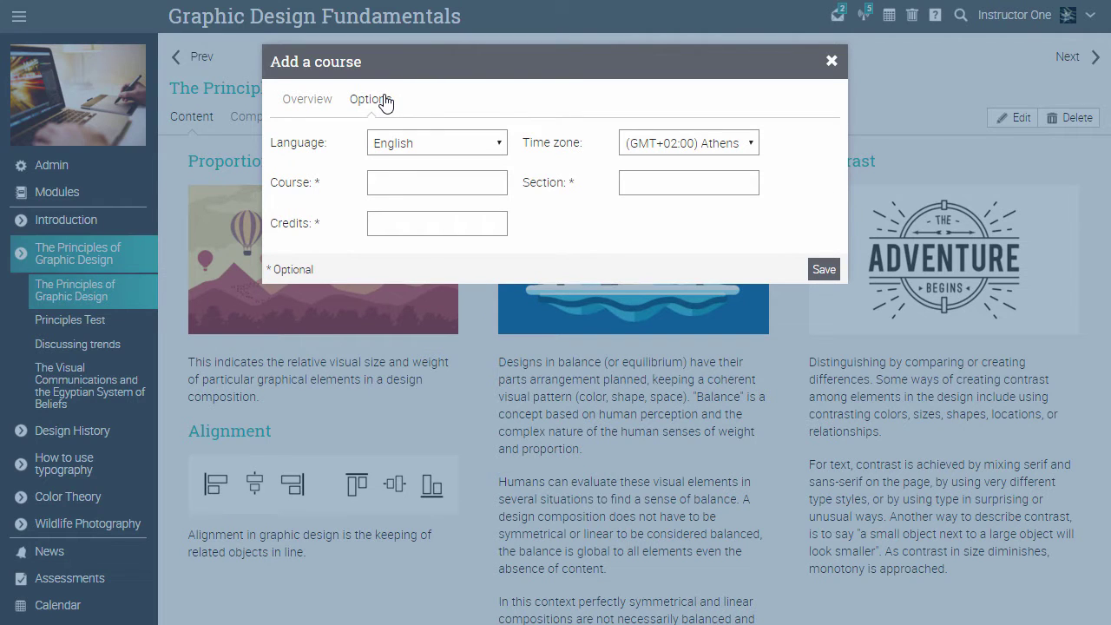
left_click(405, 228)
type("40")
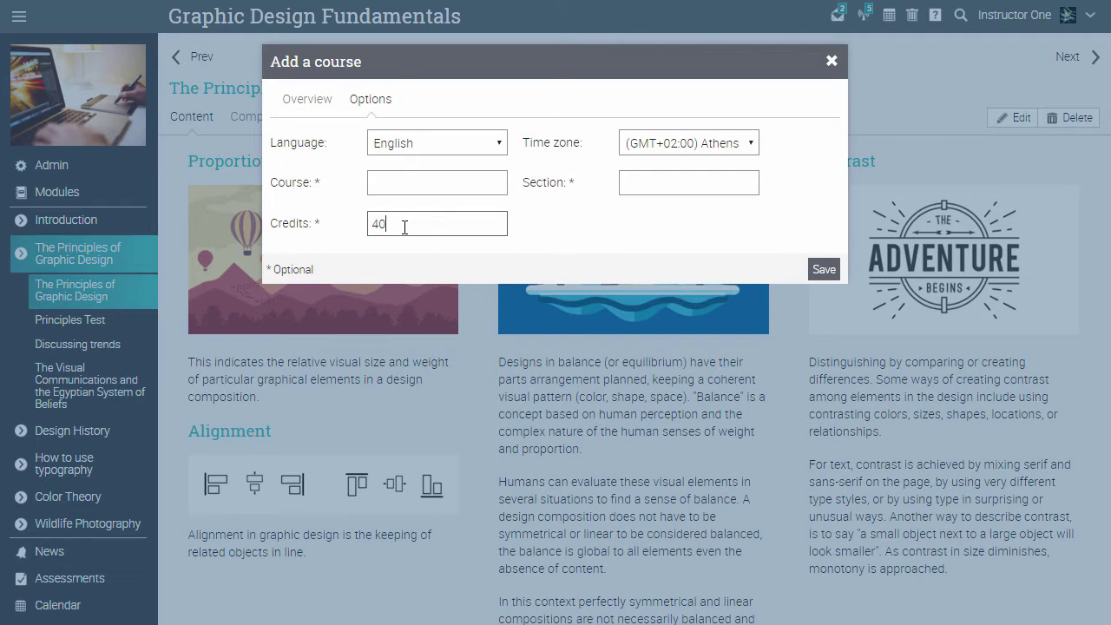
left_click(824, 270)
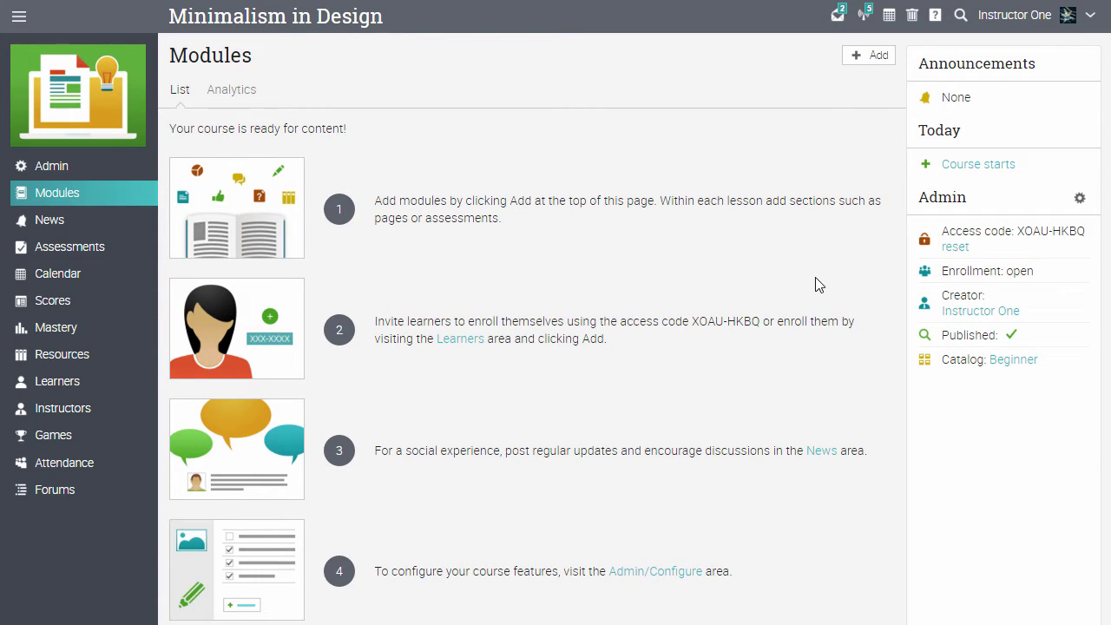
Step: Replace the course picture with "minimalism module.jpg" in the course's configuration and save it
mouse_move(106, 170)
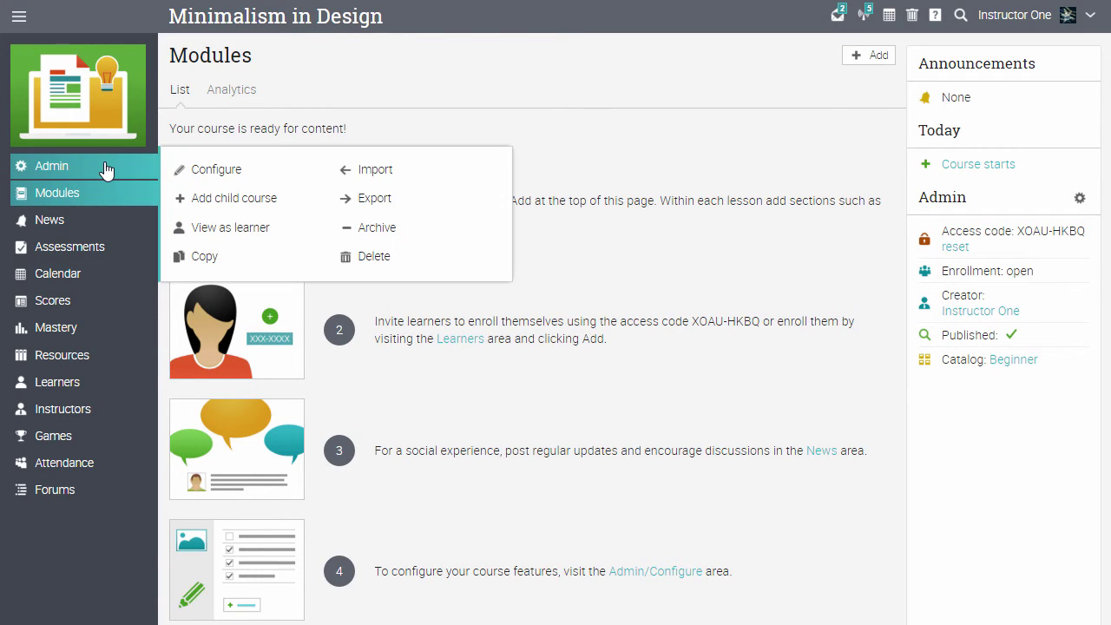
left_click(212, 172)
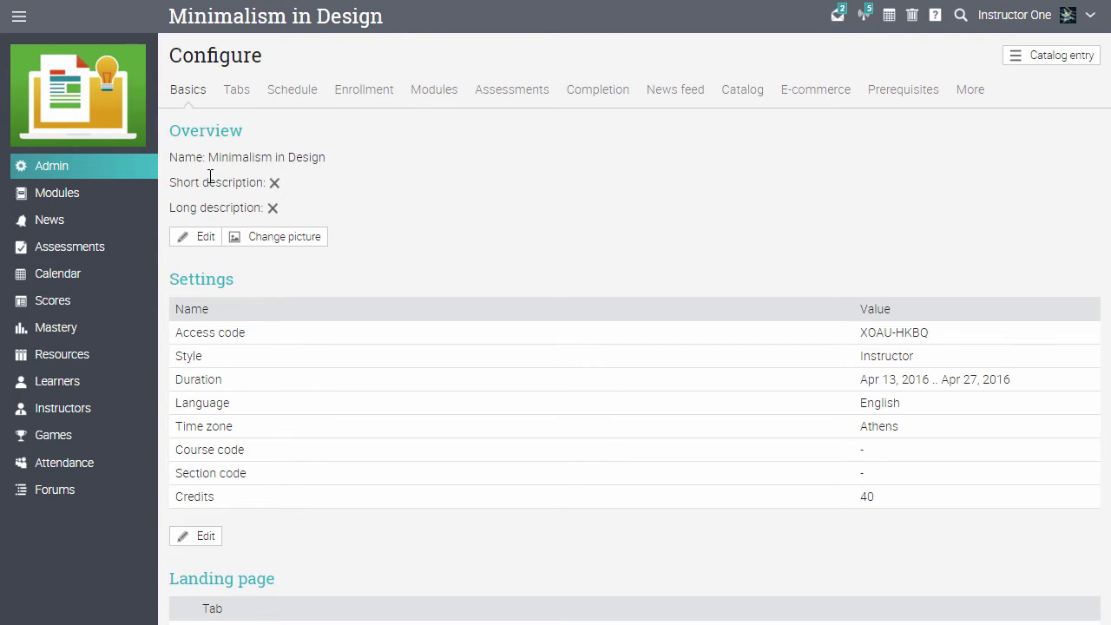
left_click(267, 243)
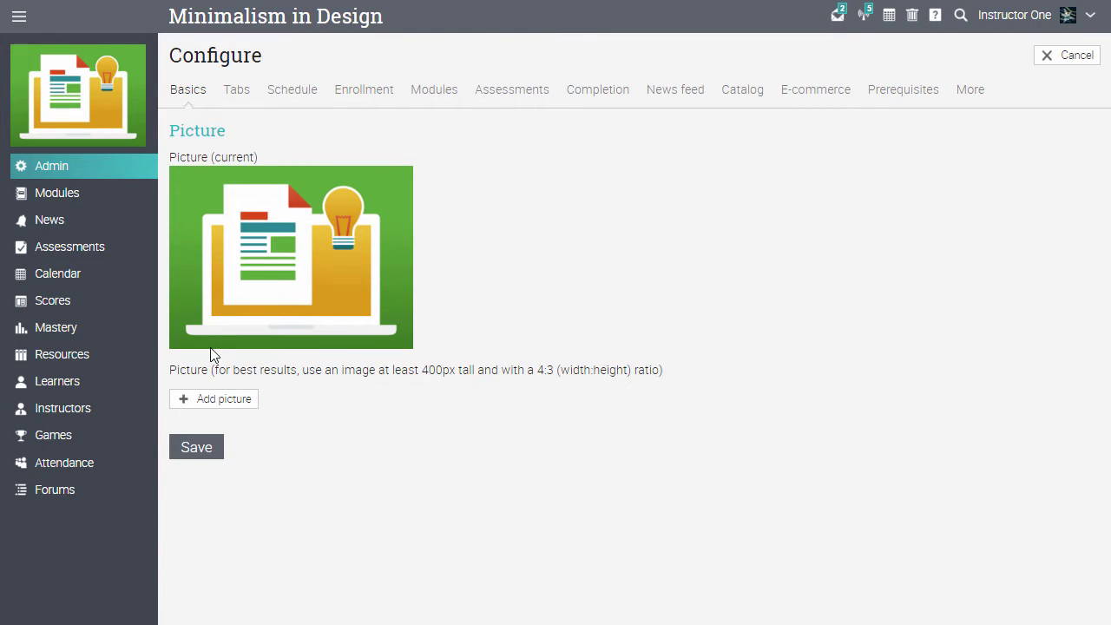
left_click(219, 399)
left_click_drag(222, 403, 496, 240)
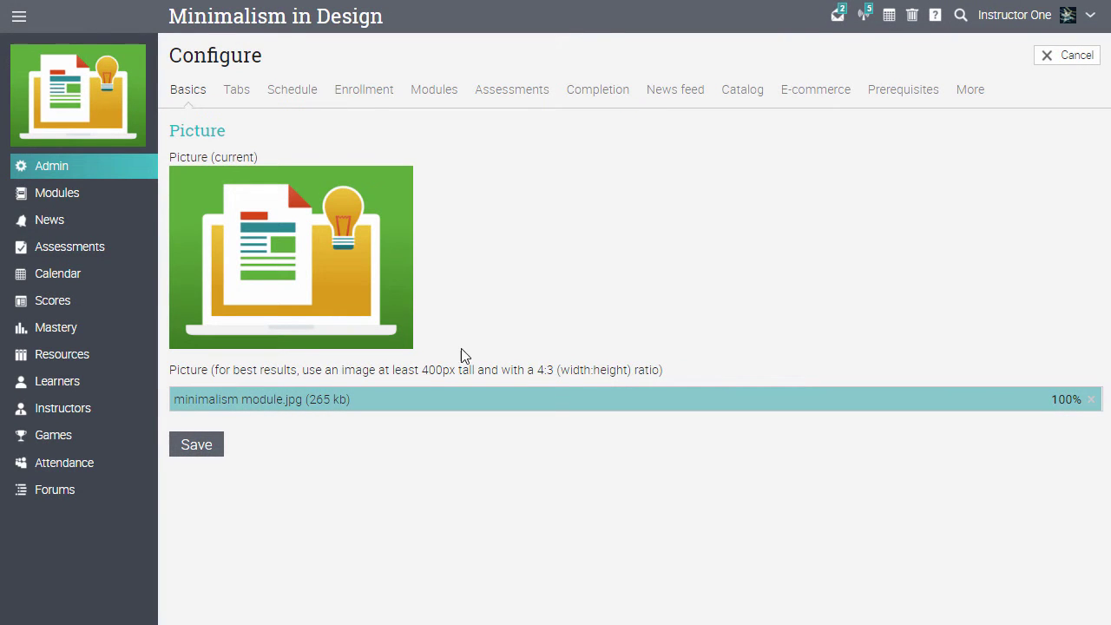
left_click(205, 445)
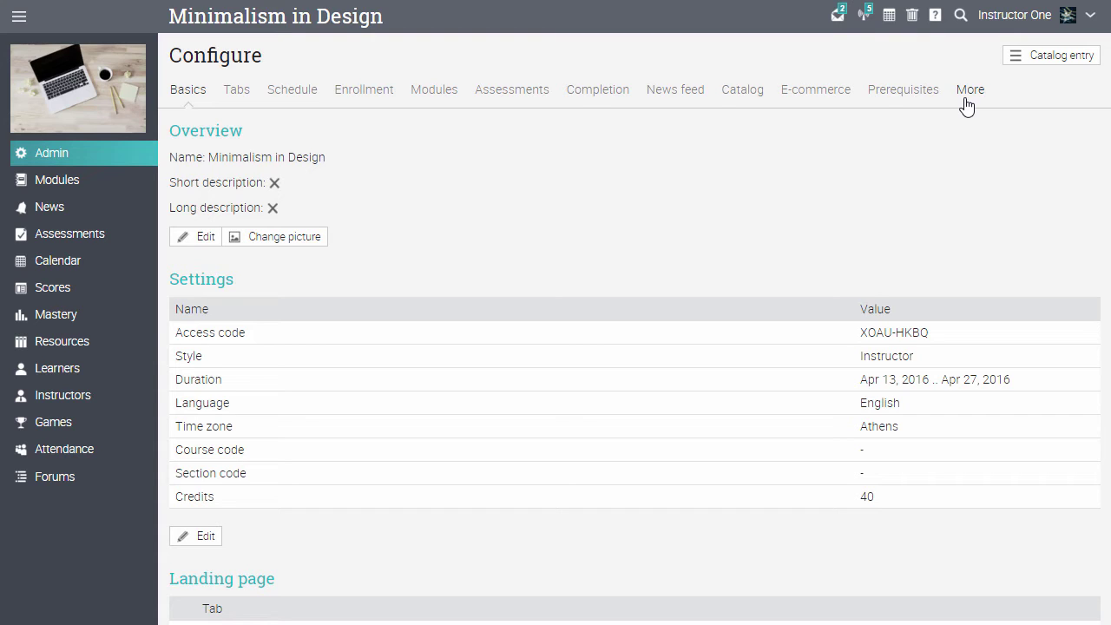
Step: Add a new module titled "Introduction" with the description "What we will learn in this course" and the date Apr 27 2016
left_click(89, 182)
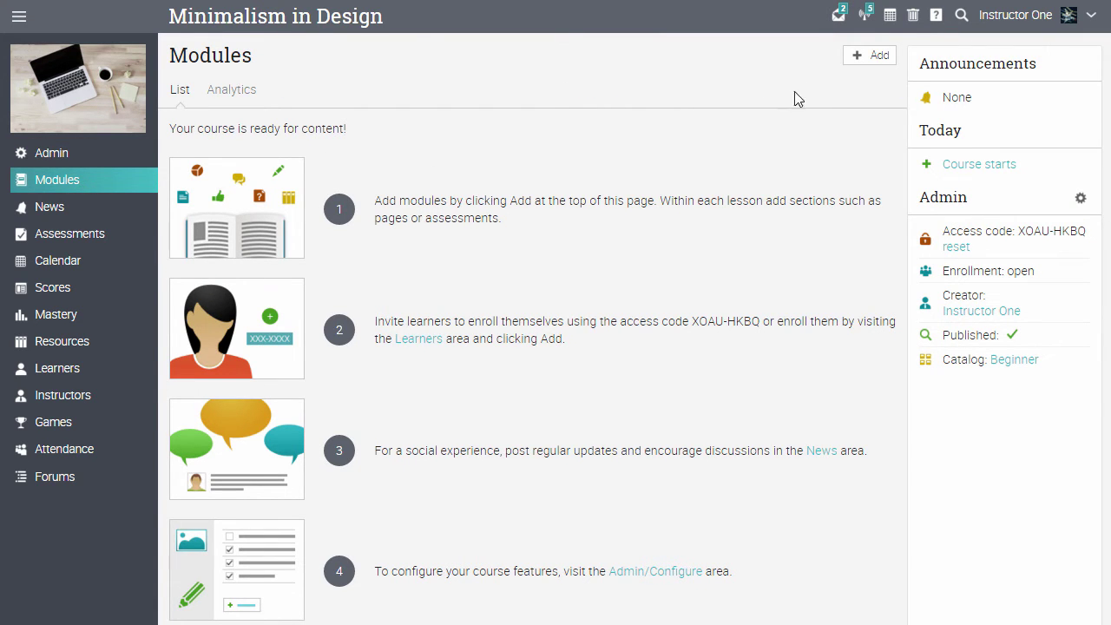
left_click(864, 62)
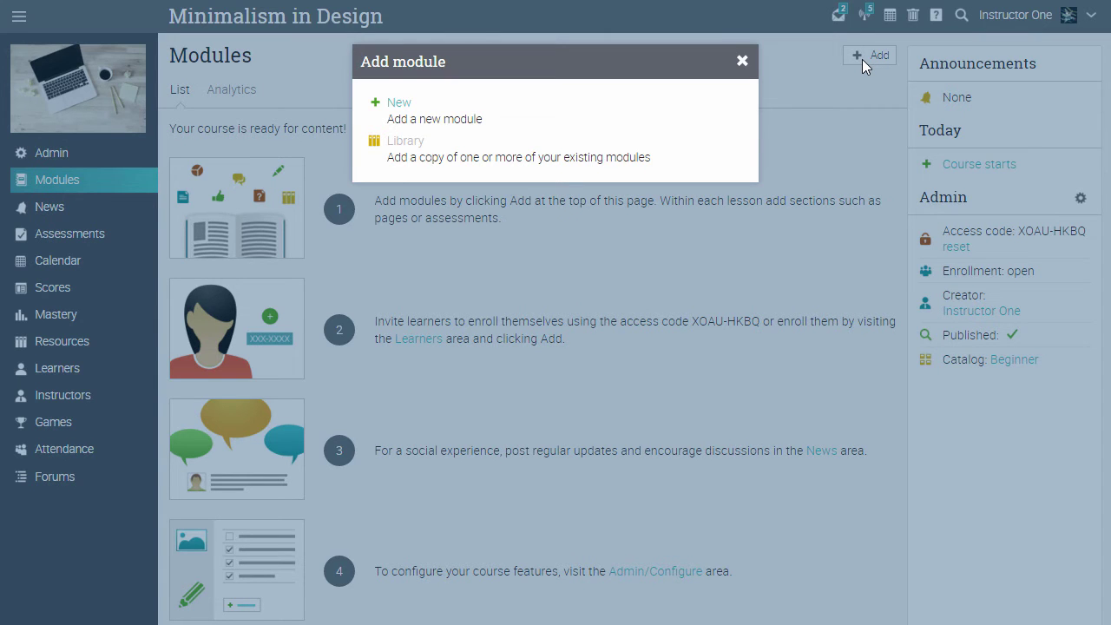
left_click(400, 104)
type("Introduction")
key("Tab")
type("What we will learn in this course")
left_click(447, 226)
left_click(475, 372)
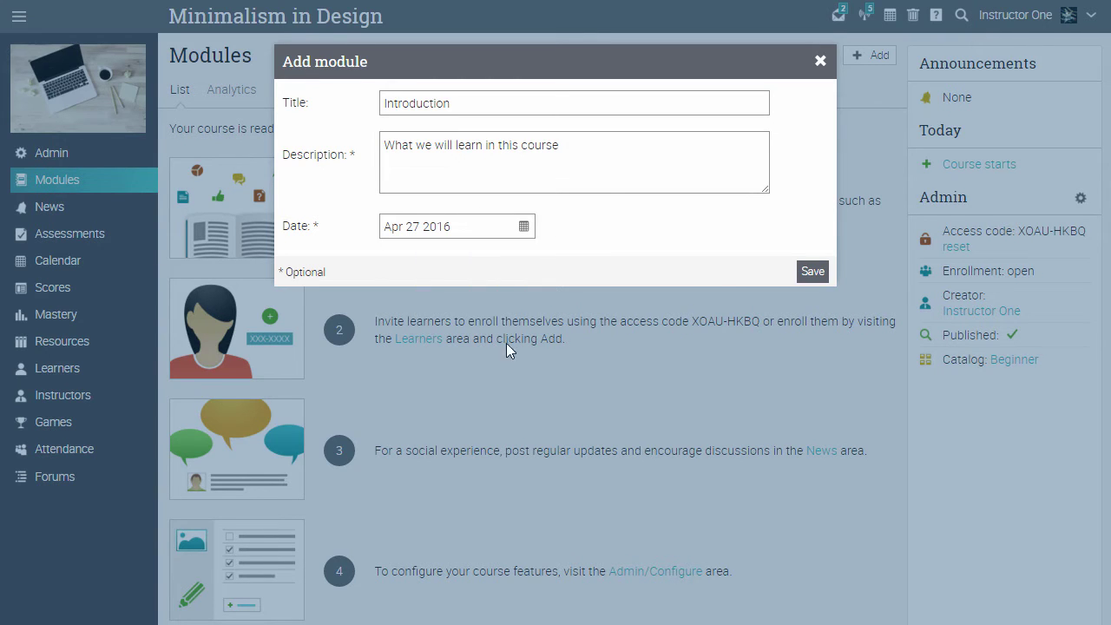
left_click(811, 272)
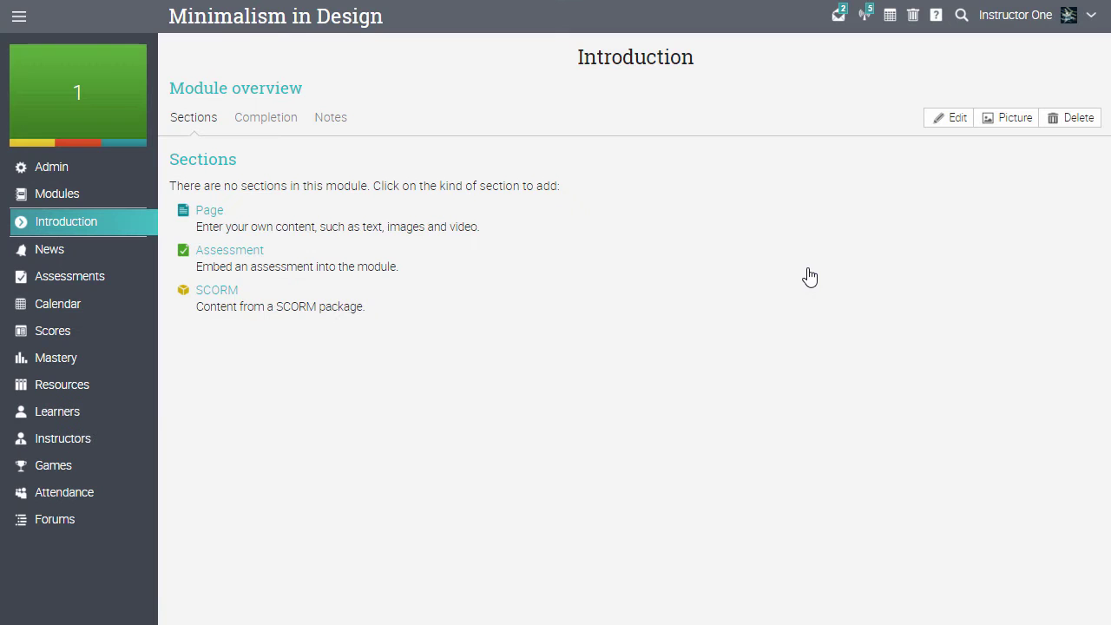
Step: Change the Introduction module's picture to "Minimalist design.jpg" and save it
left_click(1011, 122)
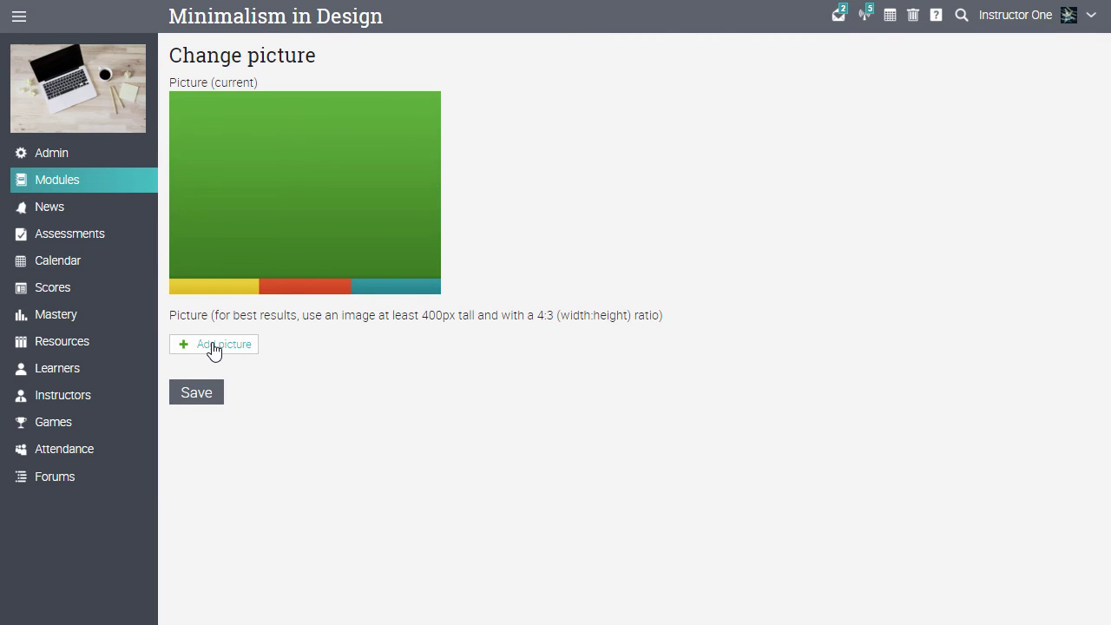
left_click(216, 347)
left_click(551, 210)
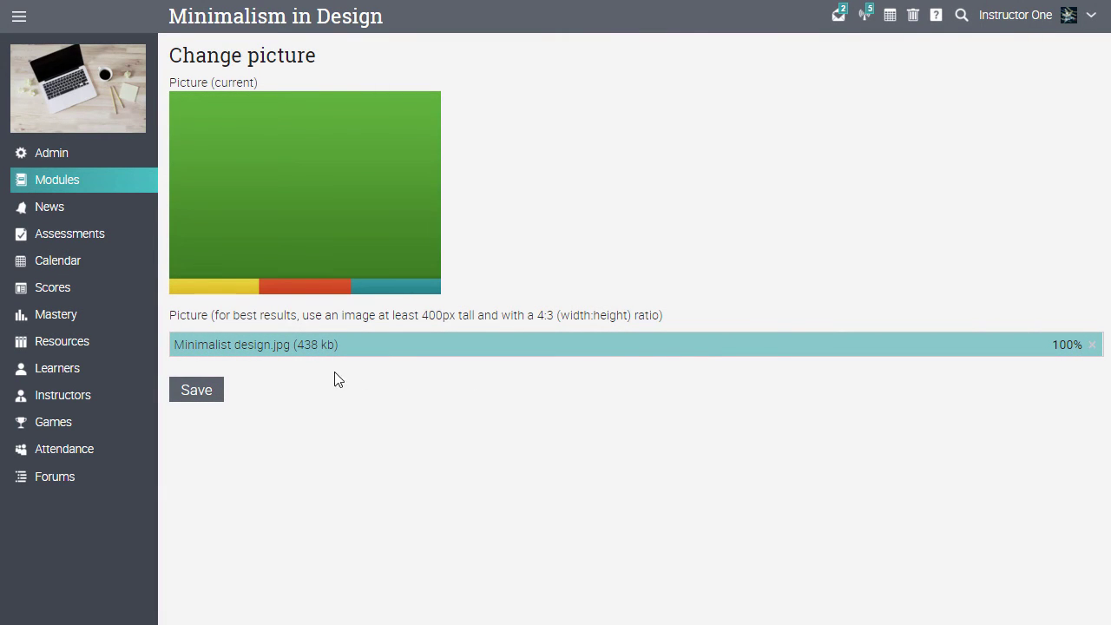
left_click(206, 395)
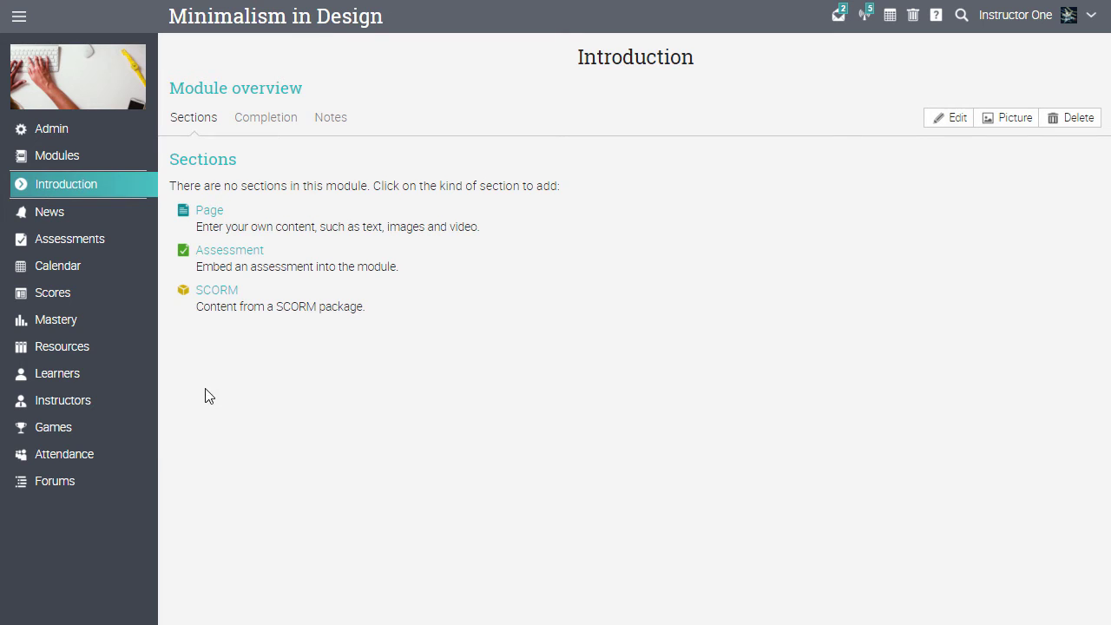
Step: Add a page titled "Welcome to minimalism in design" to the Introduction module and paste the copied Minimalism text as its content
left_click(209, 211)
type("Welcome to minimalism in design")
key("Tab")
key("ctrl+v")
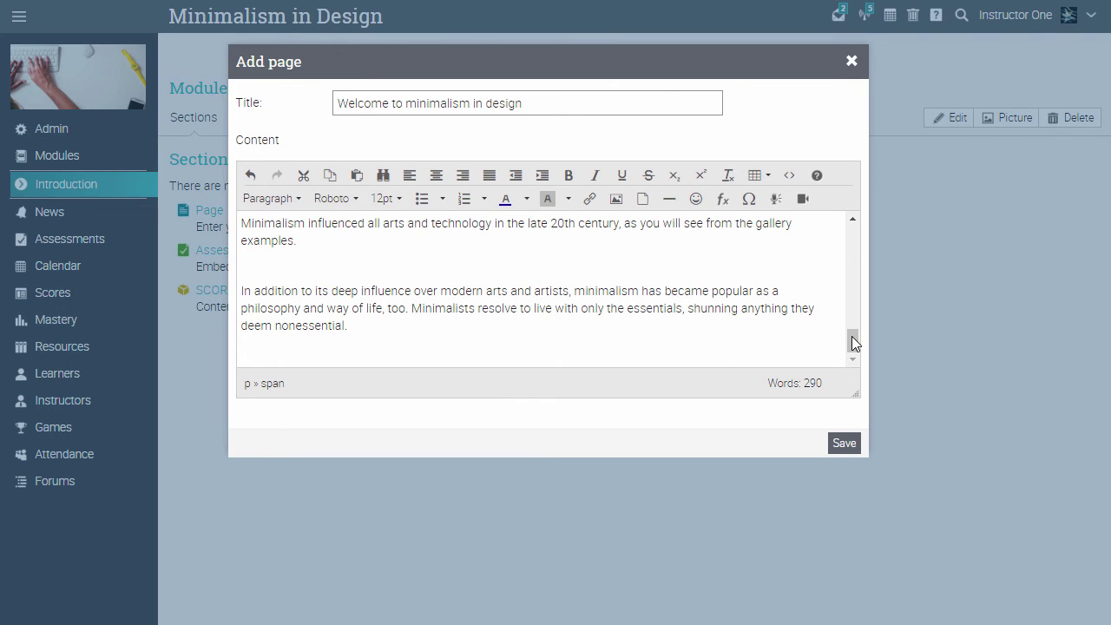
Step: Insert the local image "text 2.jpg" below the first Minimalism paragraph and center it
left_click_drag(851, 339, 867, 224)
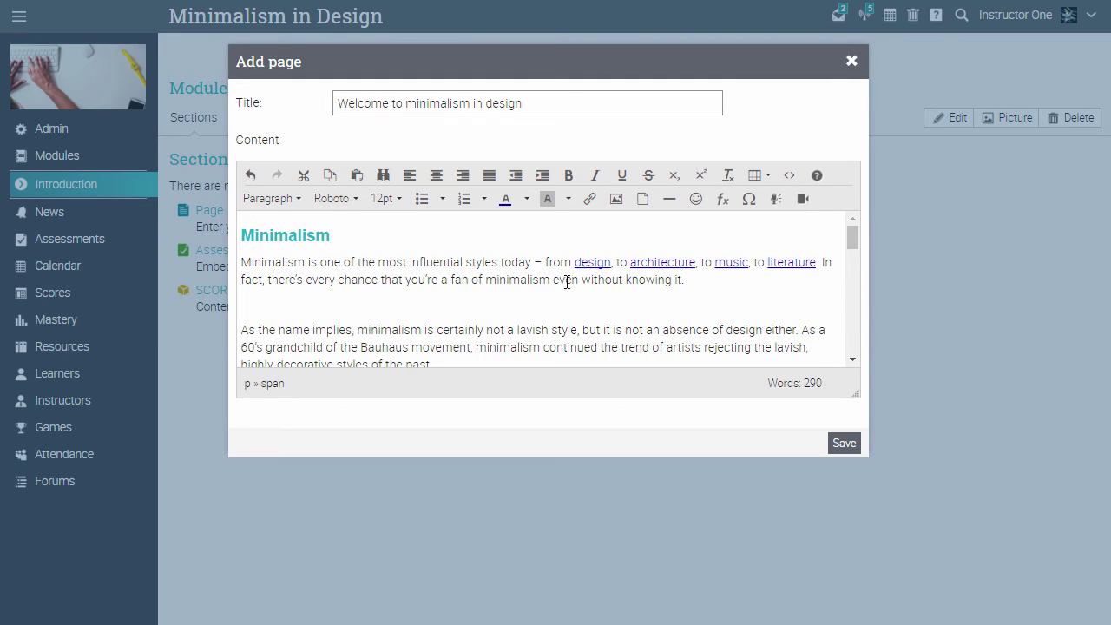
left_click(248, 308)
left_click(248, 308)
left_click(616, 199)
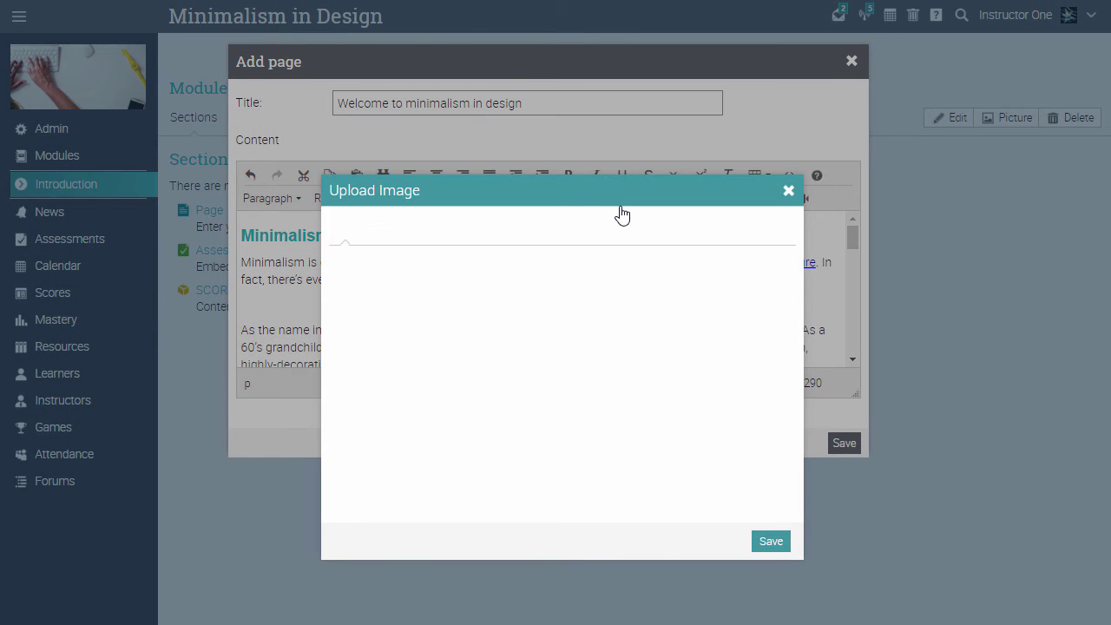
left_click(555, 382)
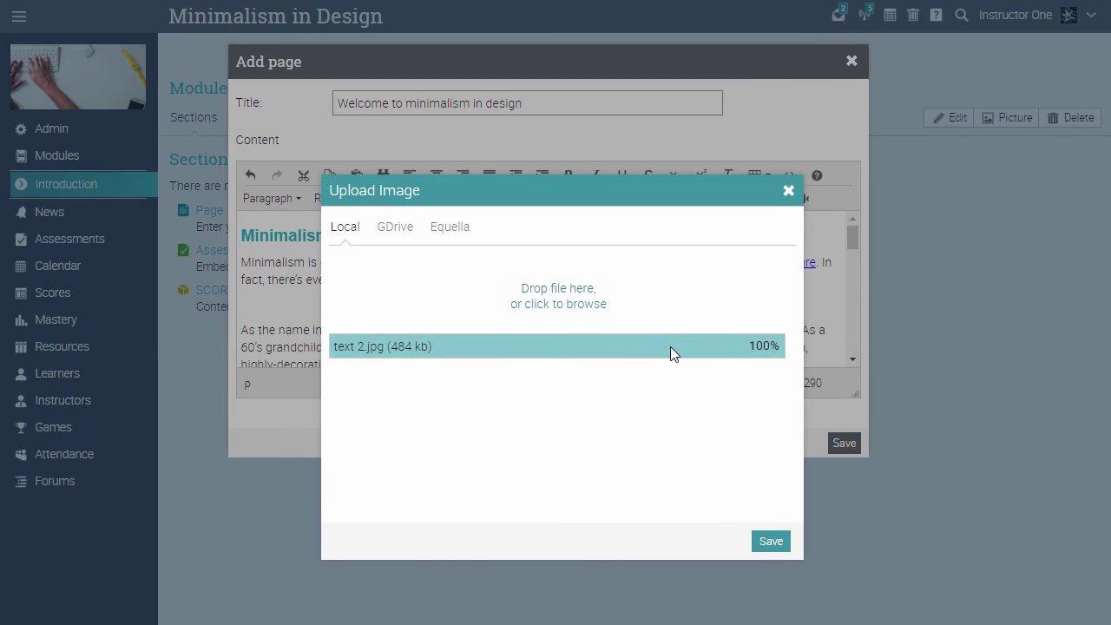
left_click(771, 542)
left_click(486, 286)
left_click(436, 175)
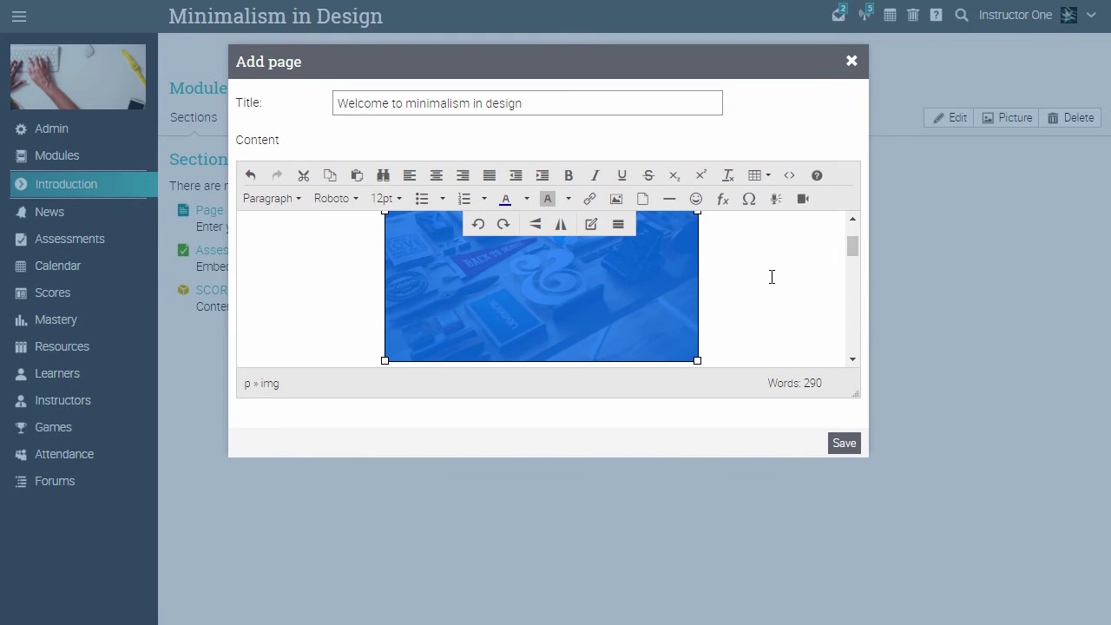
left_click(821, 267)
Step: Attach the local file "Video for minimalism.mp4" below the page's last paragraph and save the page
left_click_drag(851, 249, 853, 348)
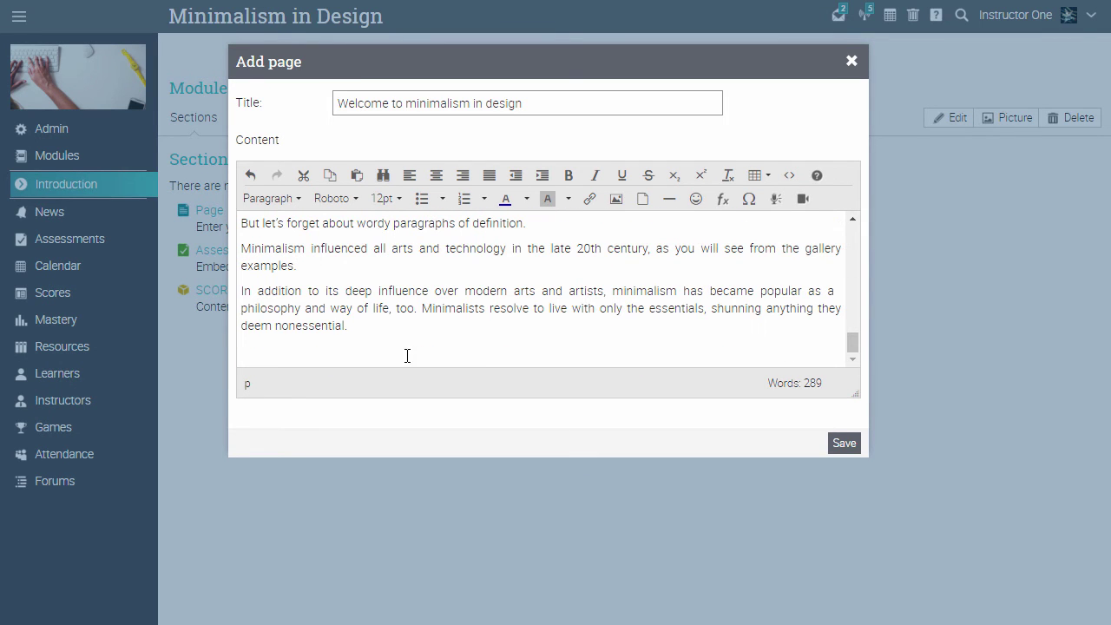
left_click(255, 347)
left_click(641, 205)
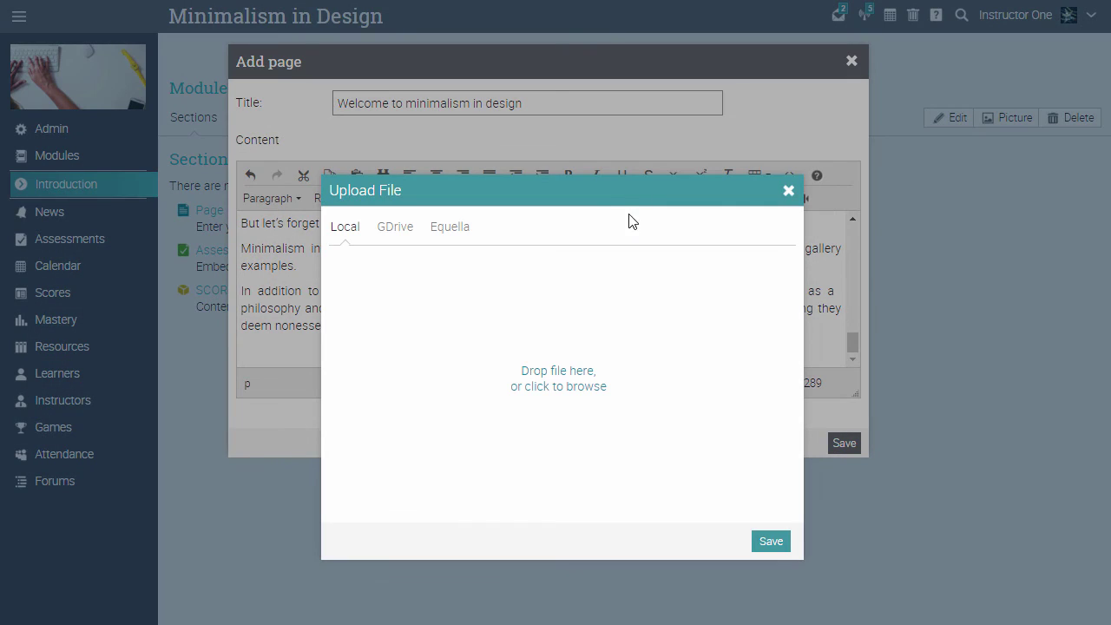
left_click(545, 375)
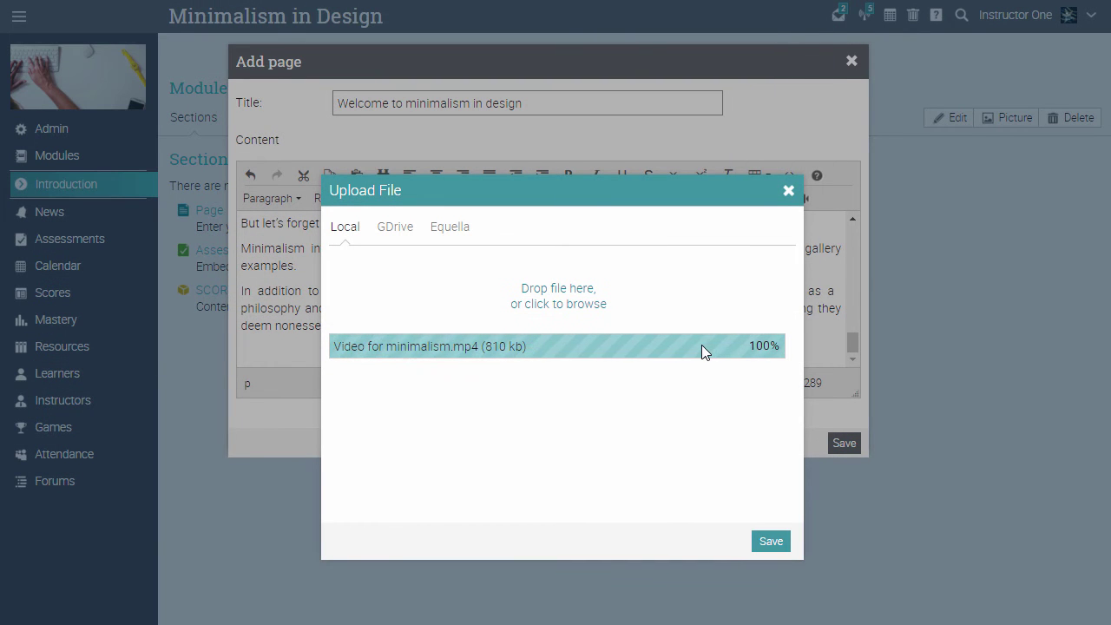
left_click(776, 543)
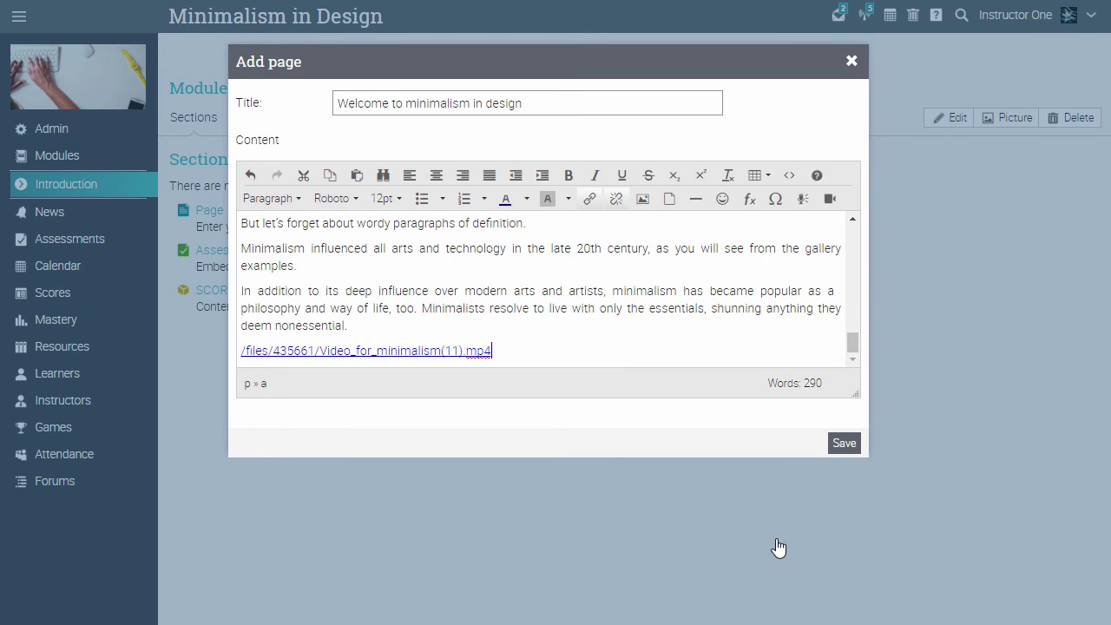
left_click(839, 446)
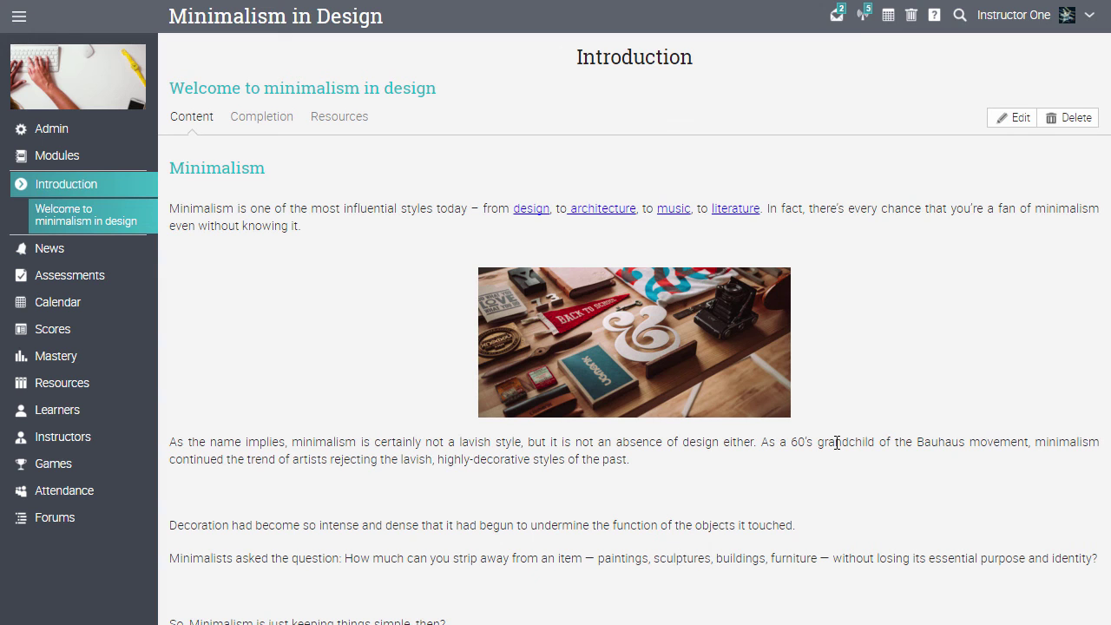
Step: Review the saved welcome page down to its embedded video, play the video and return to the page's beginning
scroll(836, 444, "down", 8)
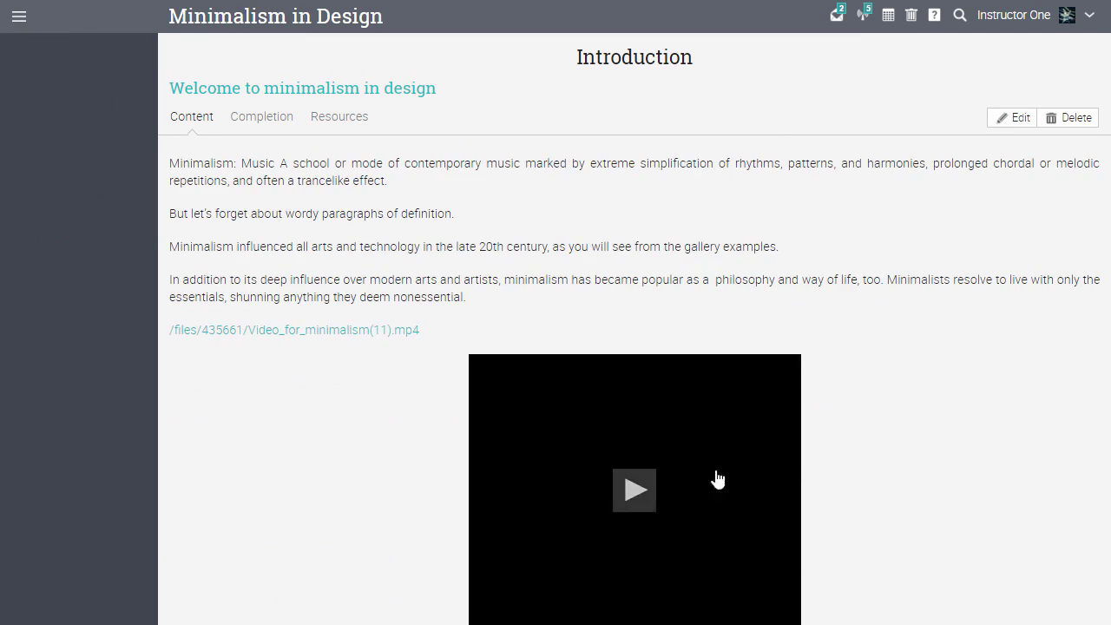
left_click(635, 490)
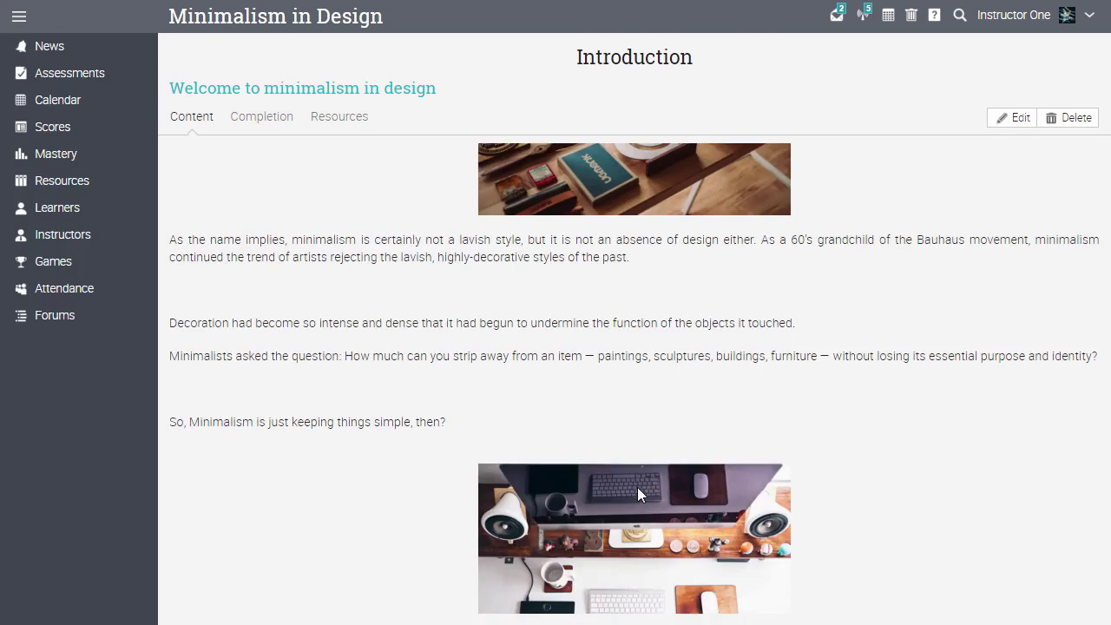
scroll(638, 491, "up", 3)
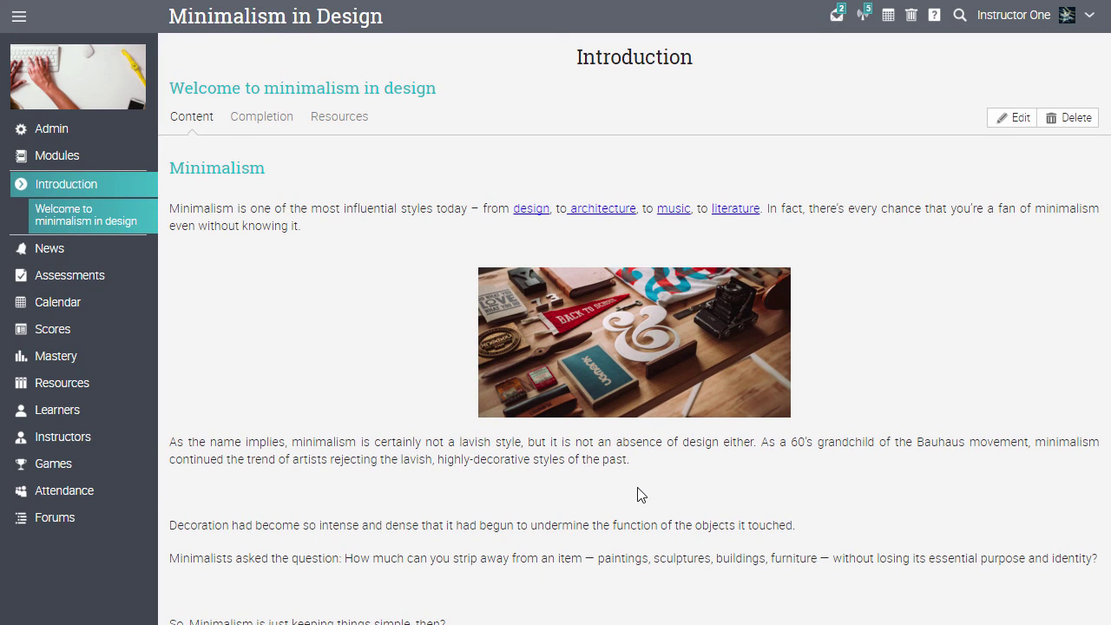